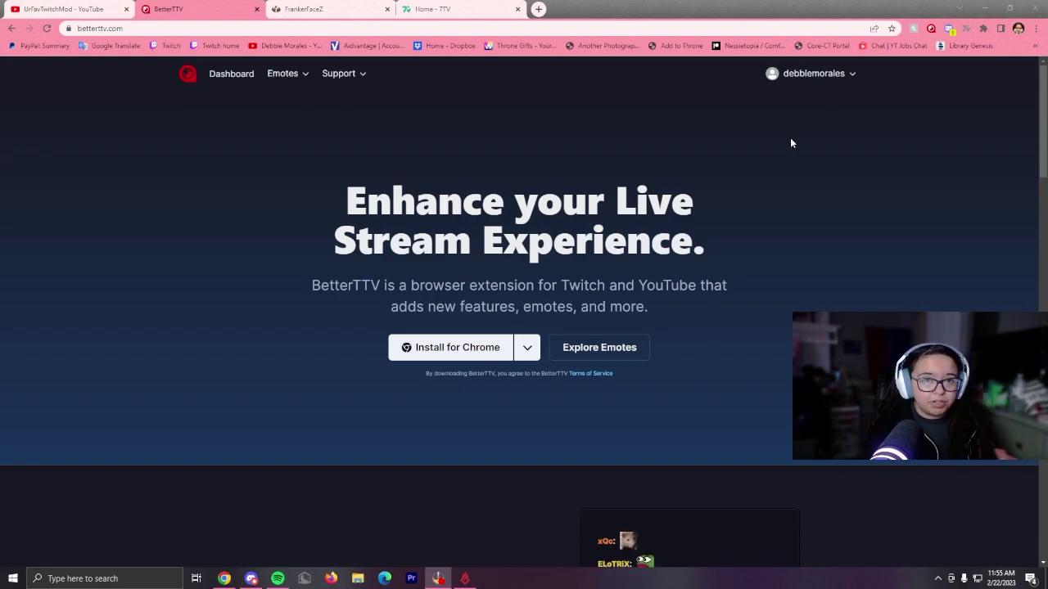
# Browse the Popular BetterTTV emotes list.
pyautogui.click(277, 81)
pyautogui.click(293, 104)
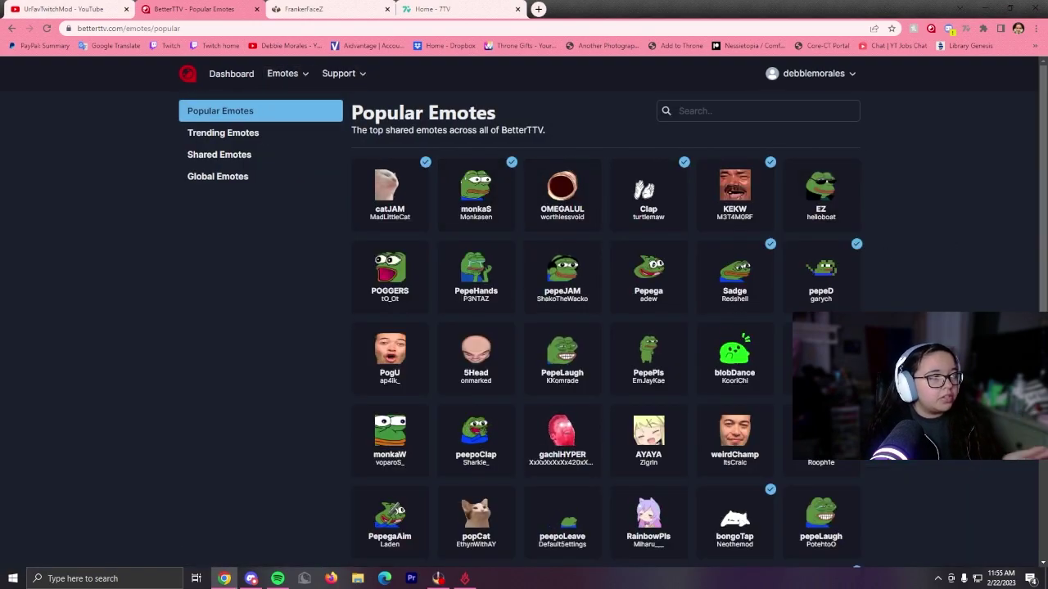
pyautogui.scroll(-2, 907, 254)
pyautogui.scroll(2, 606, 311)
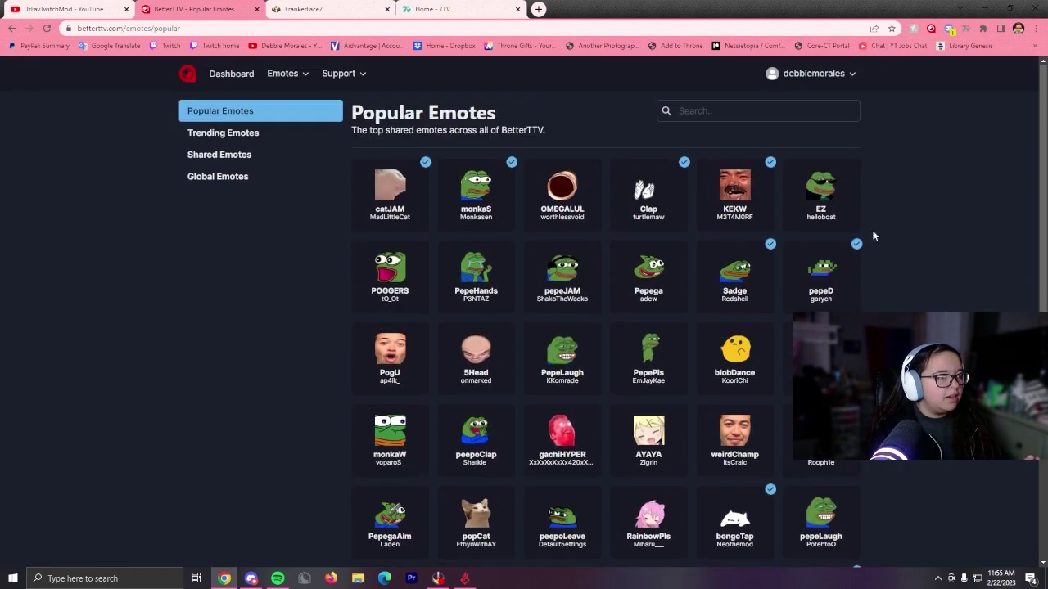
# Search shared emotes for 'mod' and open the FeelsModMan emote page.
pyautogui.click(803, 111)
pyautogui.write('mod')
pyautogui.press('Return')
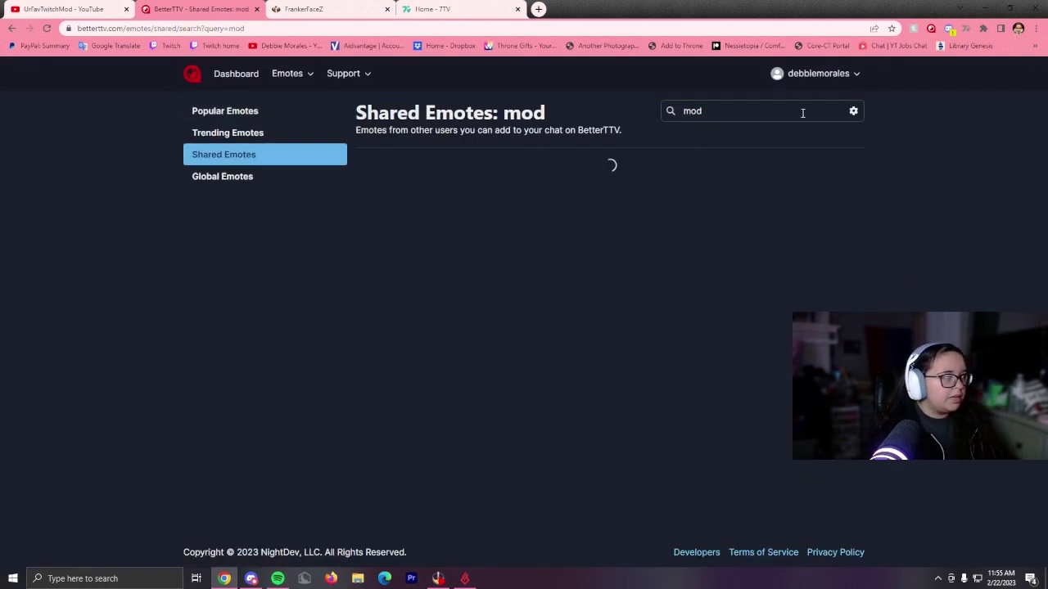
pyautogui.scroll(-5, 678, 352)
pyautogui.click(652, 299)
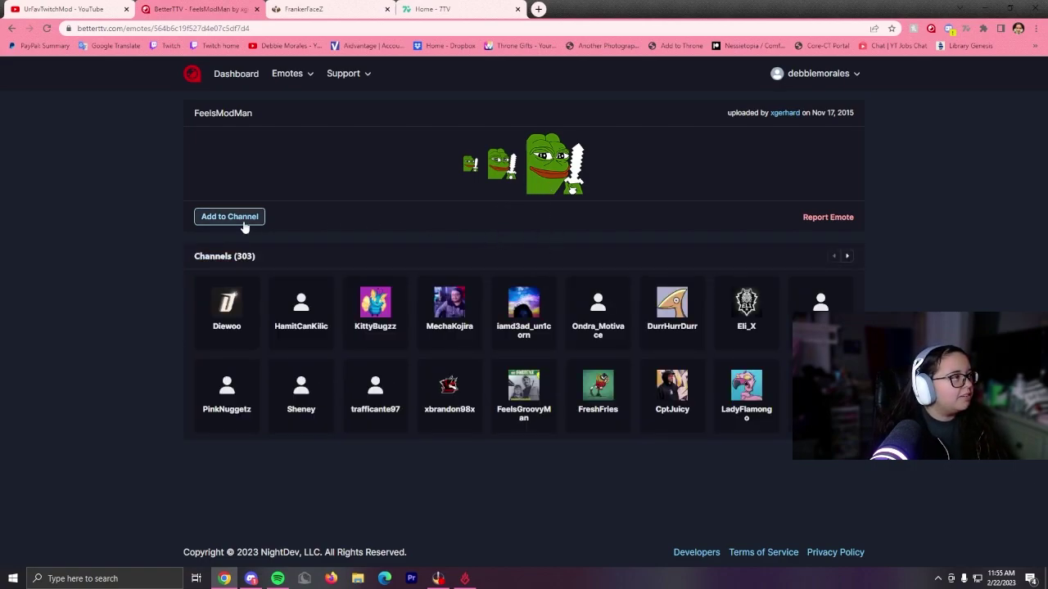
# Open the BetterTTV channel dashboard.
pyautogui.click(237, 74)
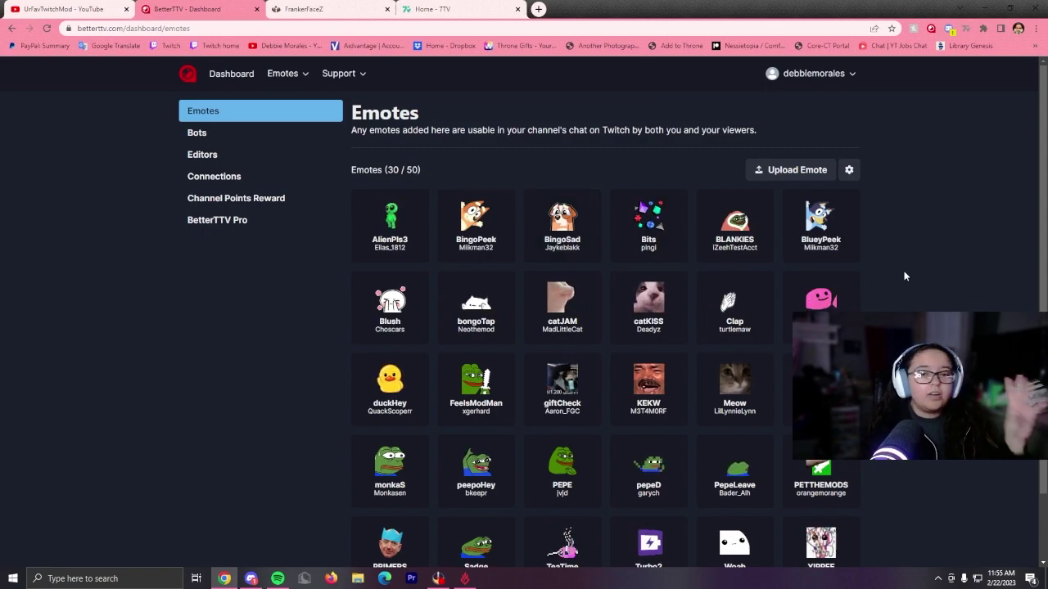
pyautogui.scroll(-1, 901, 270)
pyautogui.scroll(1, 902, 270)
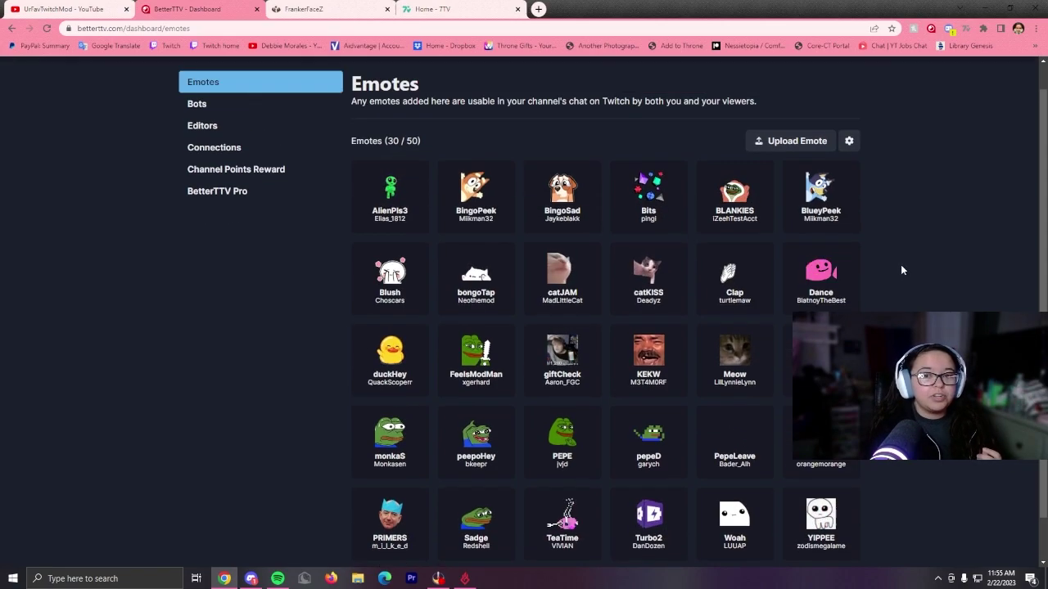
pyautogui.scroll(1, 902, 270)
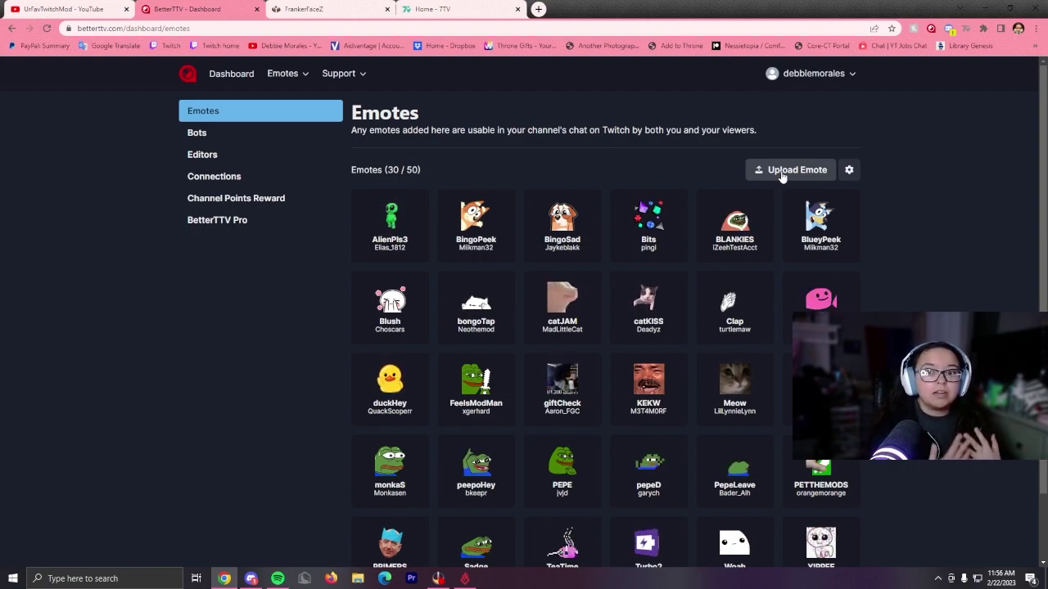
# Look through the Bots, Editors, Connections, Channel Points Reward and BetterTTV Pro pages.
pyautogui.click(239, 135)
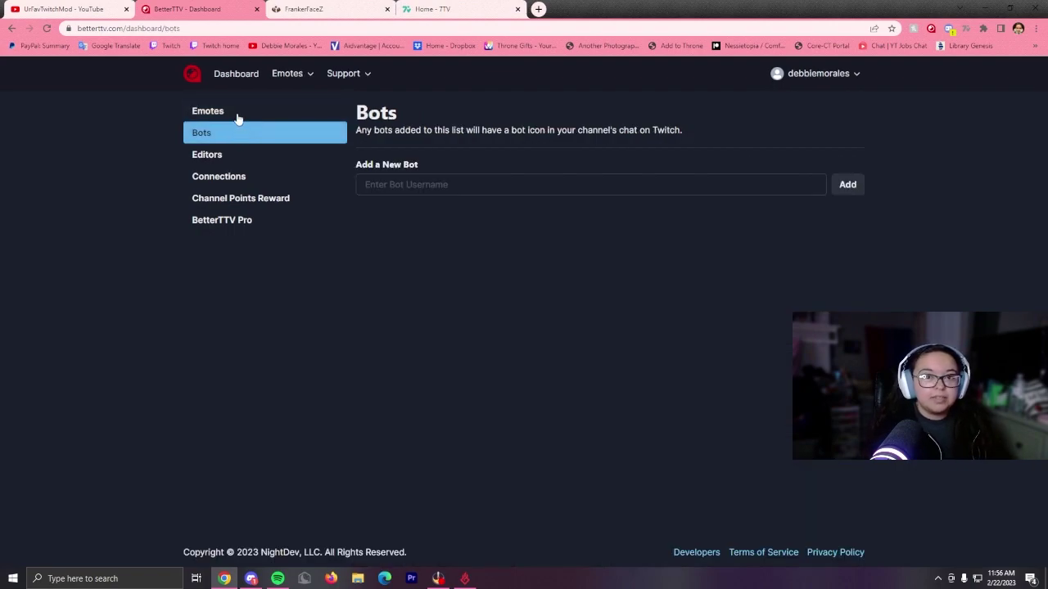
pyautogui.click(241, 156)
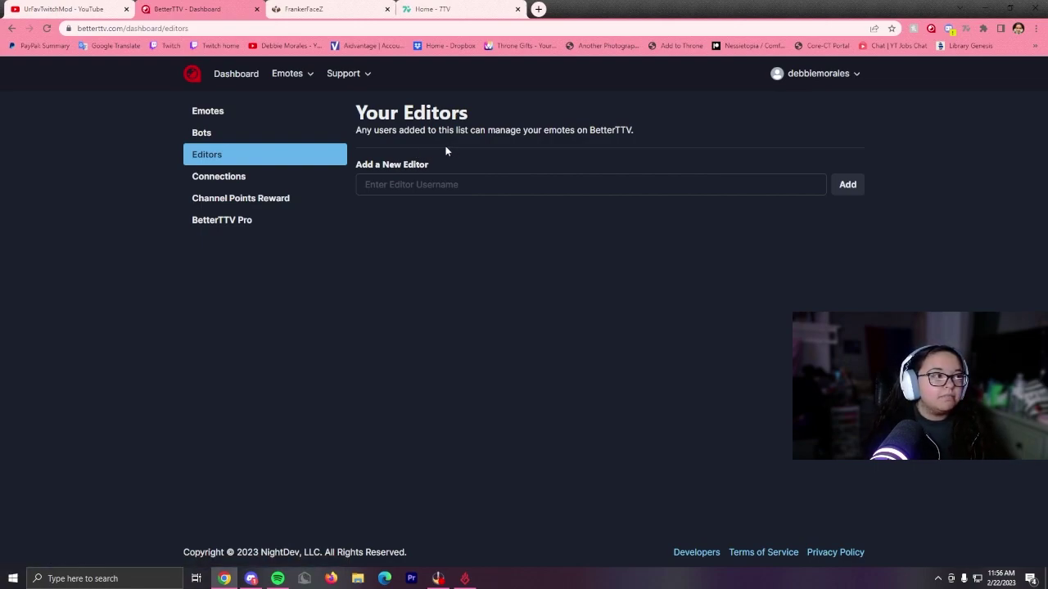
pyautogui.click(258, 181)
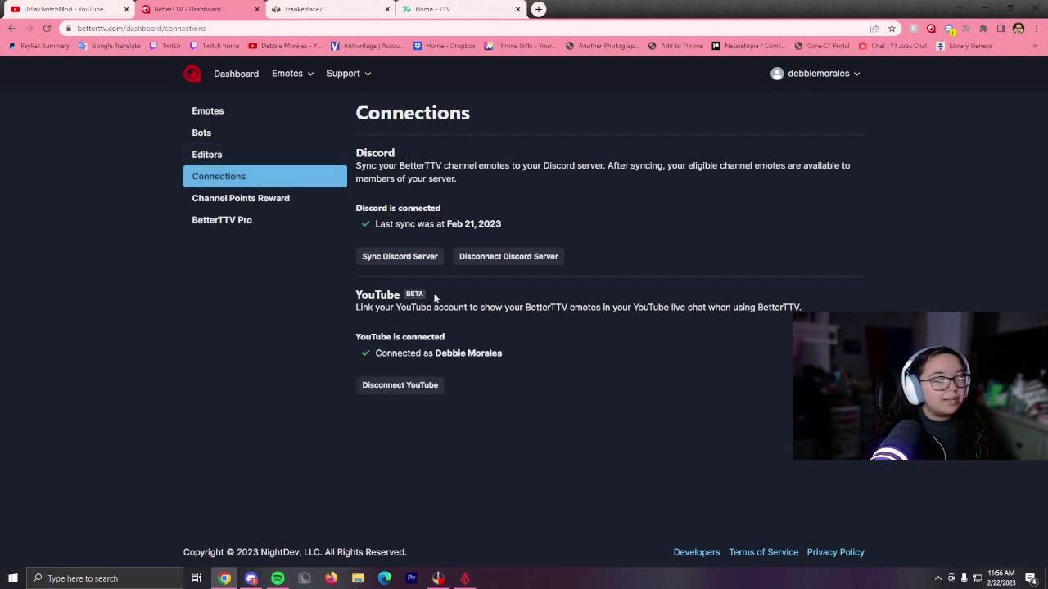
pyautogui.click(245, 202)
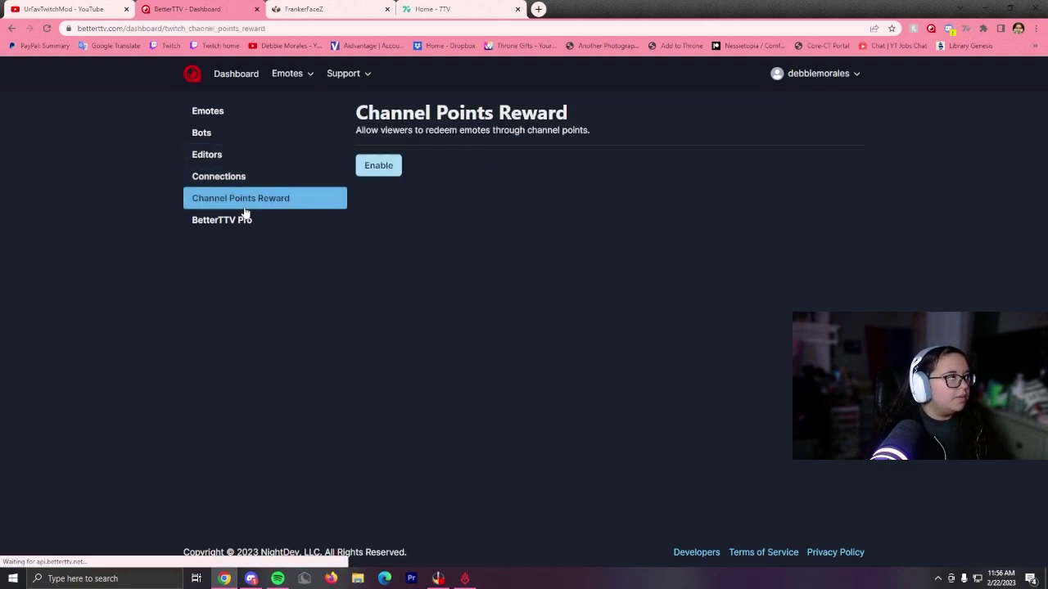
pyautogui.click(313, 223)
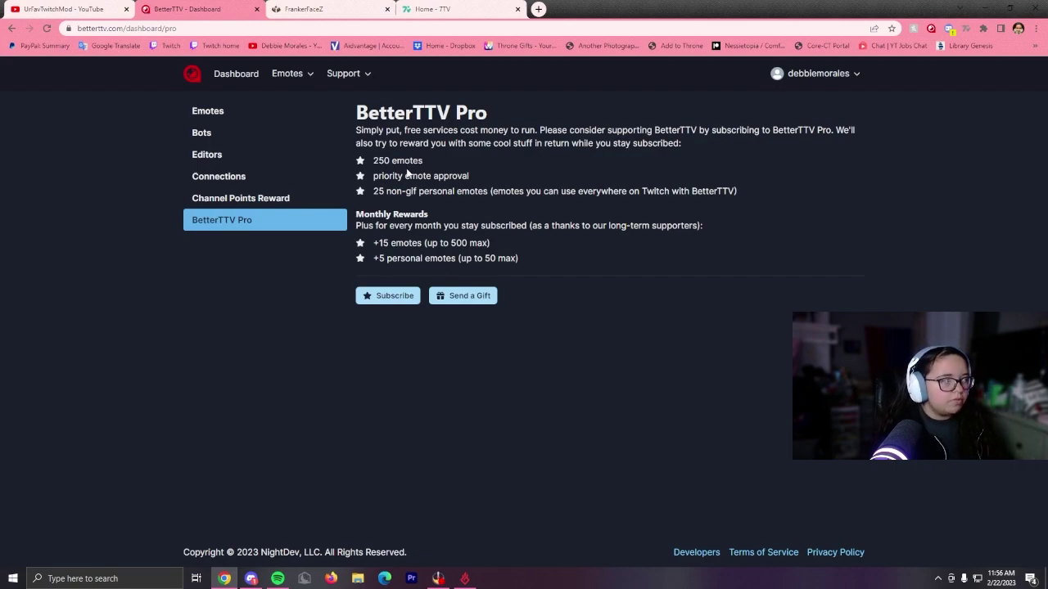
# Return to the channel's Emotes list, which now holds 30 emotes including FeelsModMan.
pyautogui.click(246, 110)
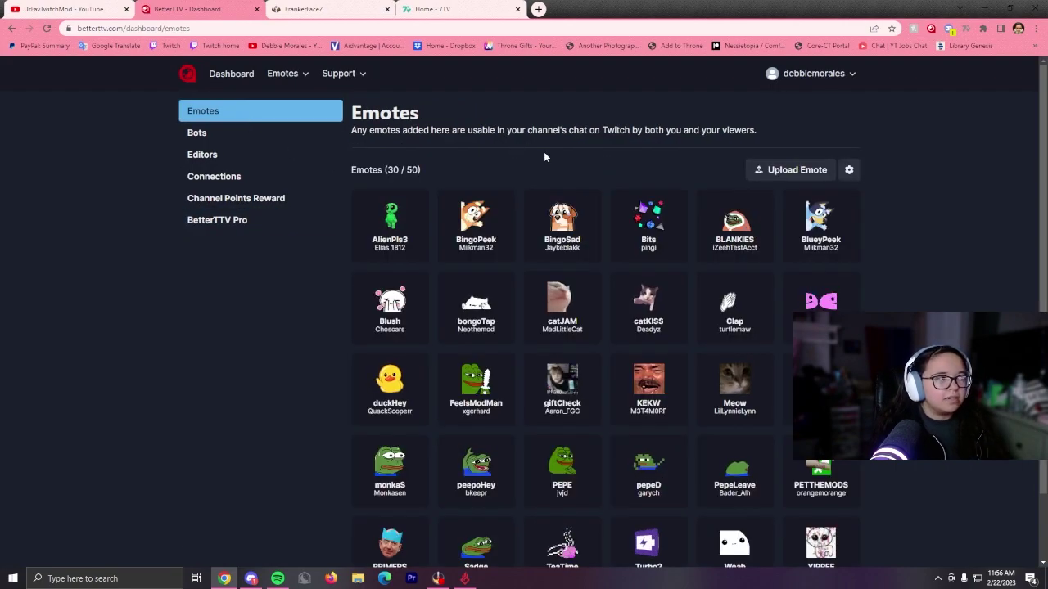
pyautogui.scroll(-1, 622, 229)
pyautogui.scroll(1, 655, 270)
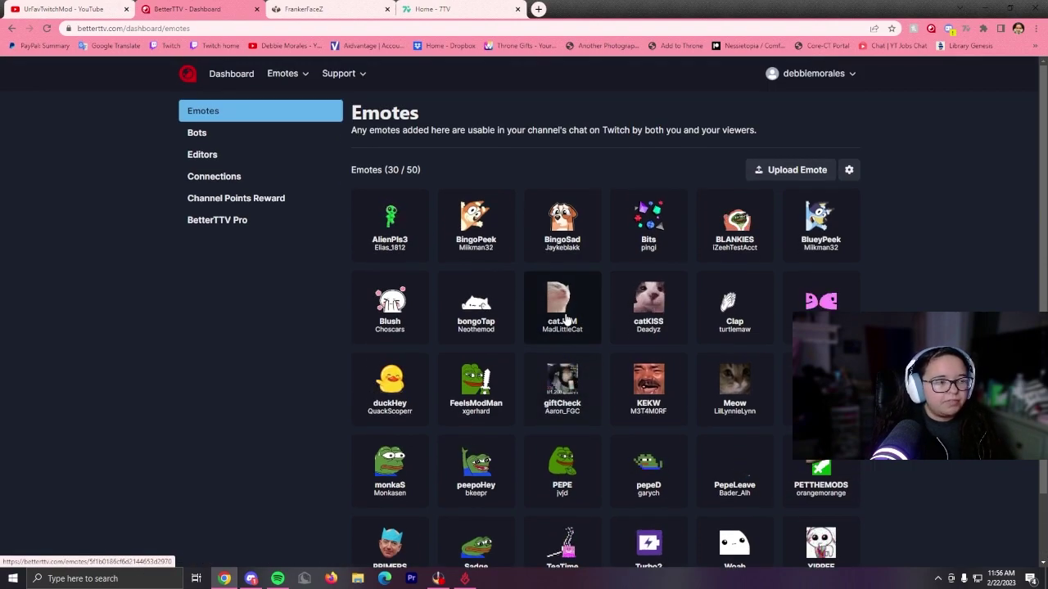
pyautogui.scroll(-1, 559, 317)
# Switch to FrankerFaceZ and open its public emote library.
pyautogui.hotkey('ctrl', 'Tab')
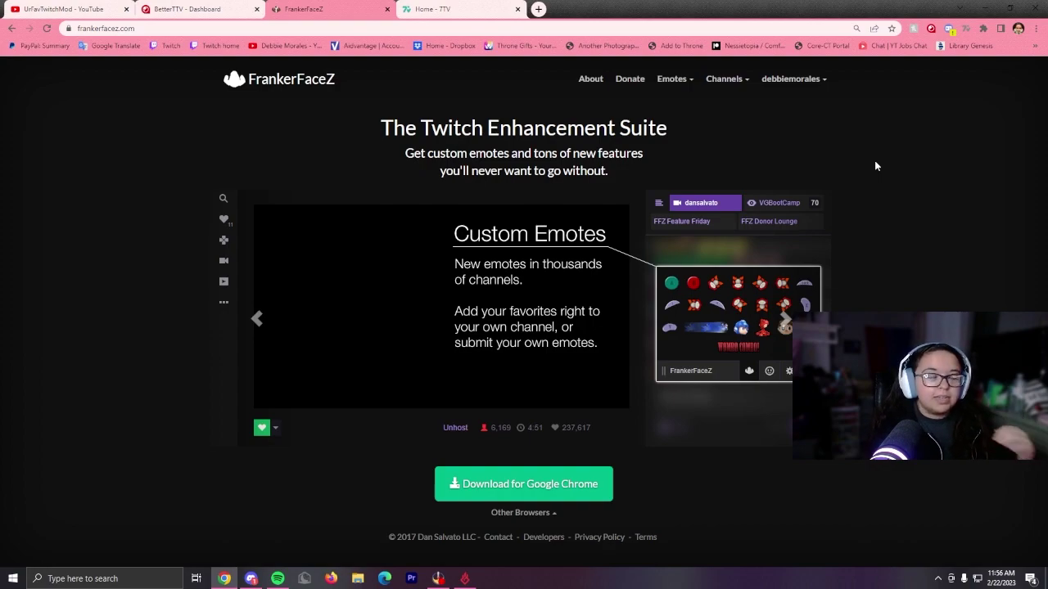
pyautogui.click(678, 80)
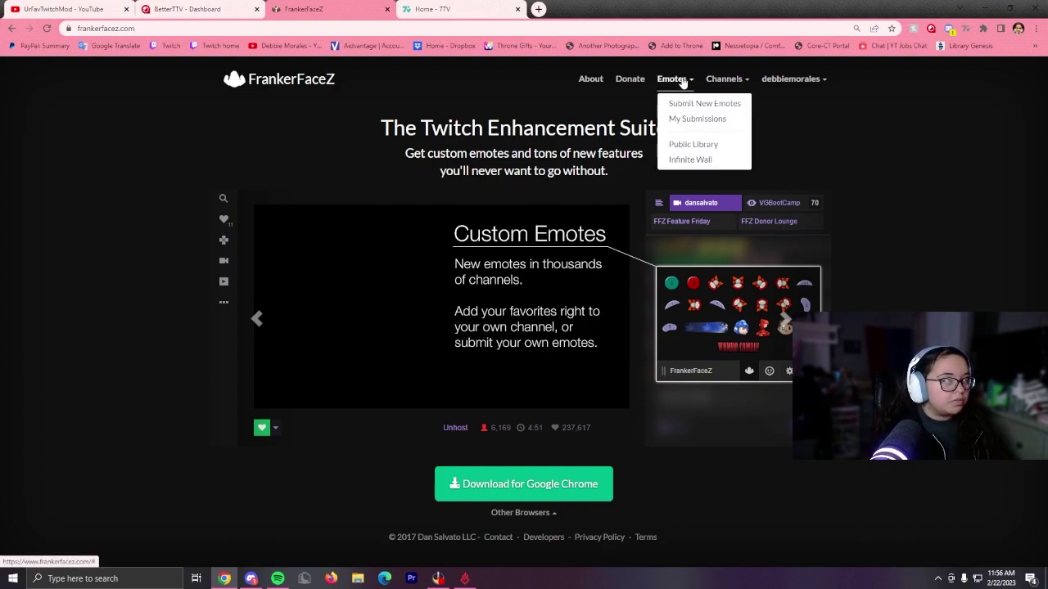
pyautogui.click(693, 144)
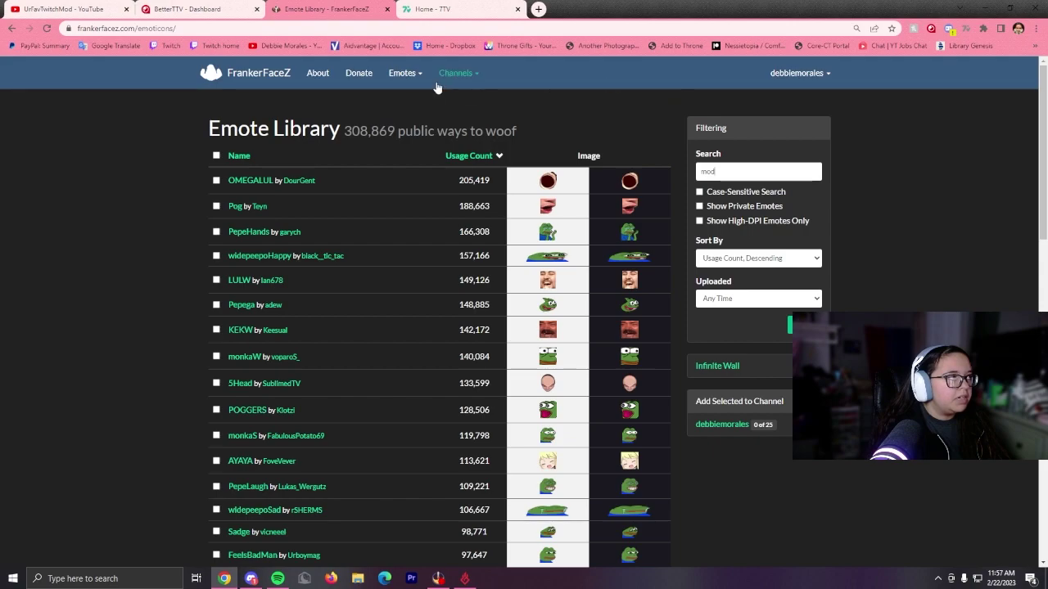
pyautogui.click(396, 81)
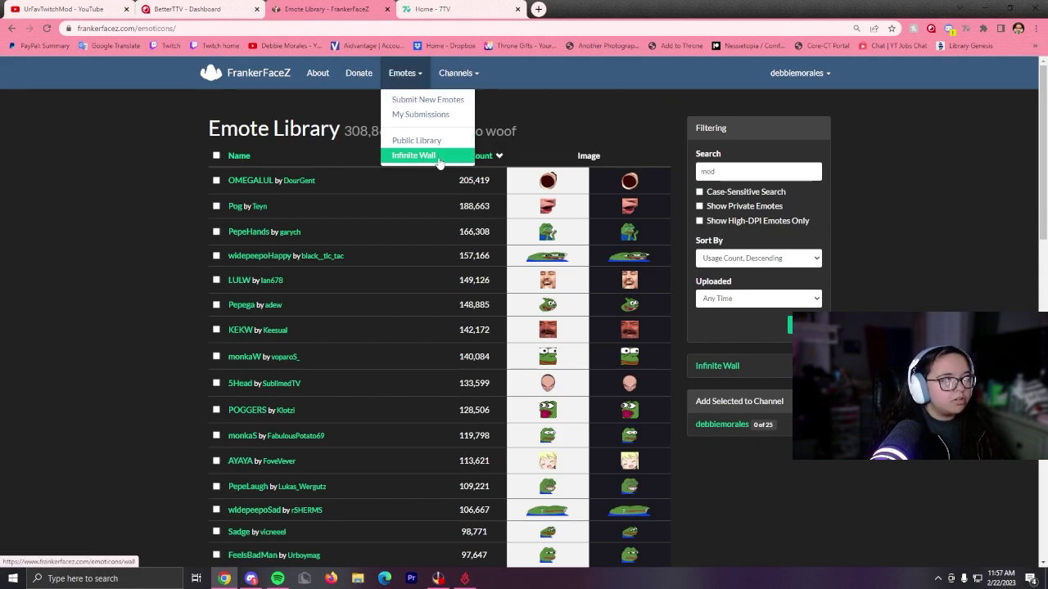
pyautogui.click(628, 133)
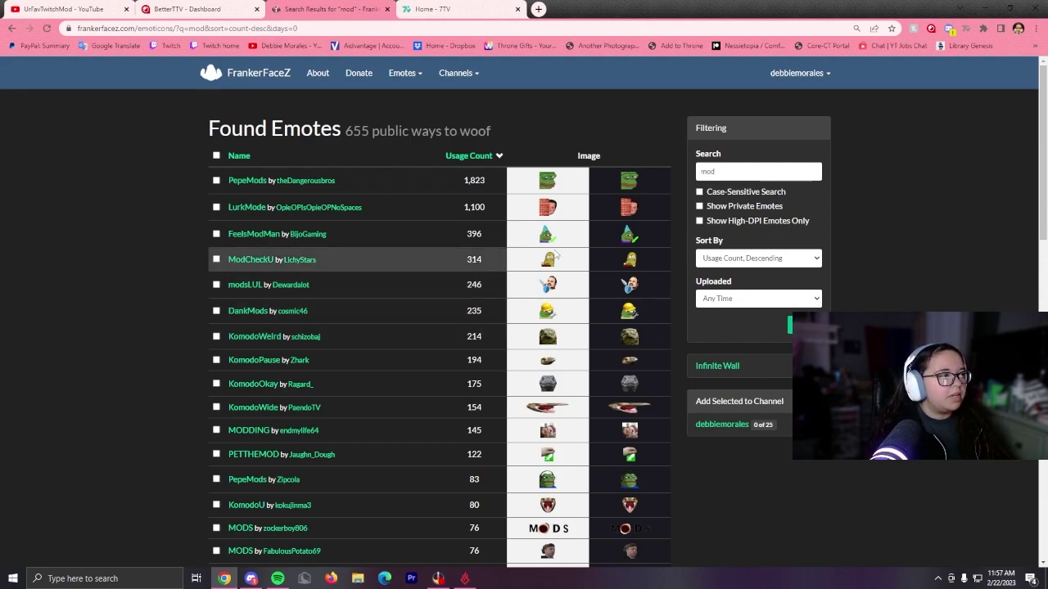
# Scroll through the 'mod' emote results and open the LURKmode emote page.
pyautogui.scroll(-2, 571, 214)
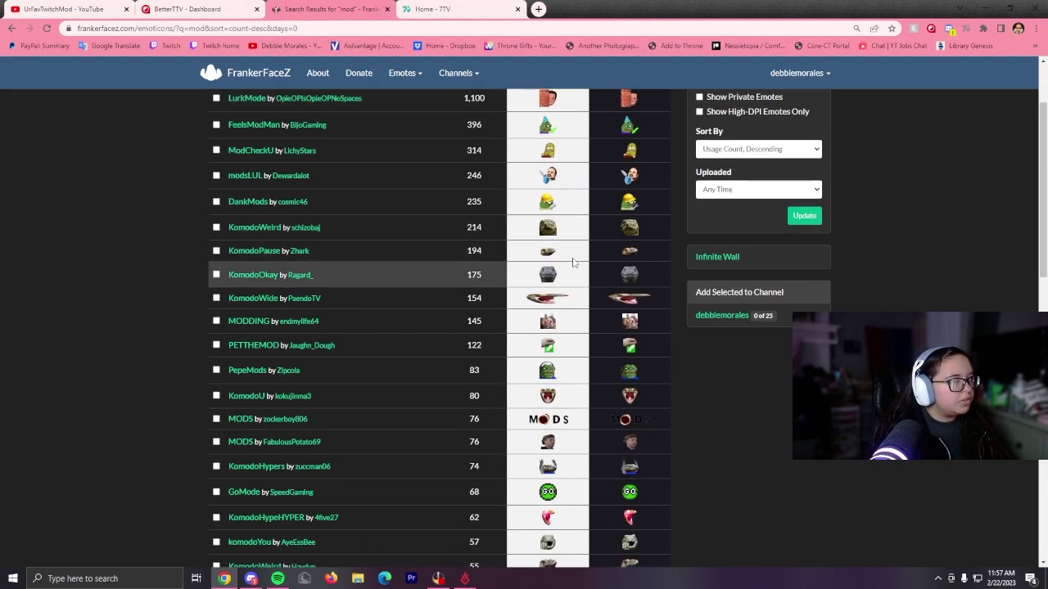
pyautogui.scroll(-1, 577, 266)
pyautogui.scroll(-2, 588, 259)
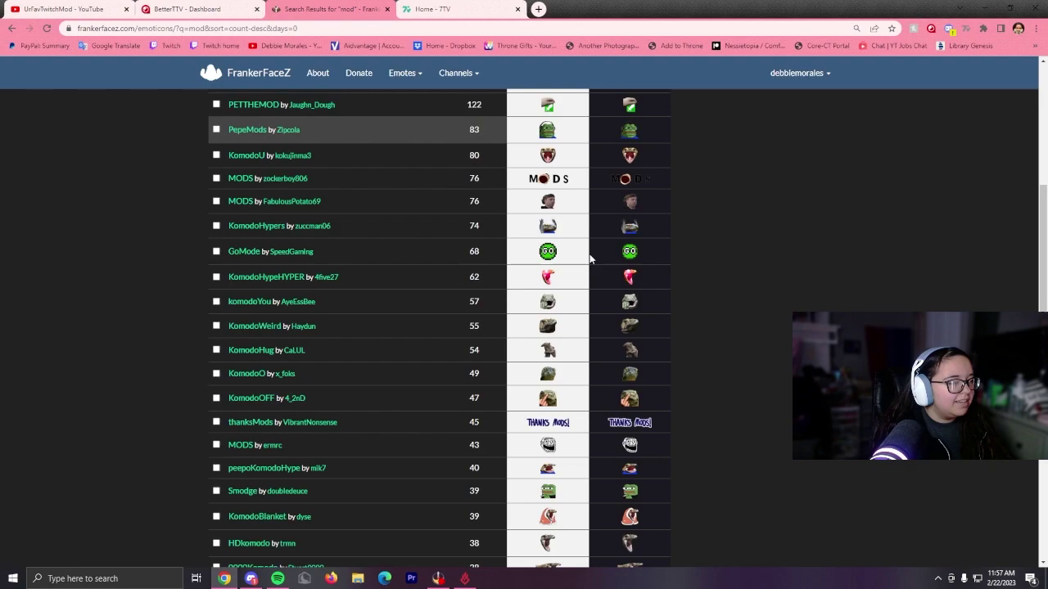
pyautogui.scroll(-1, 590, 258)
pyautogui.scroll(-2, 591, 254)
pyautogui.scroll(-1, 592, 248)
pyautogui.scroll(-2, 592, 245)
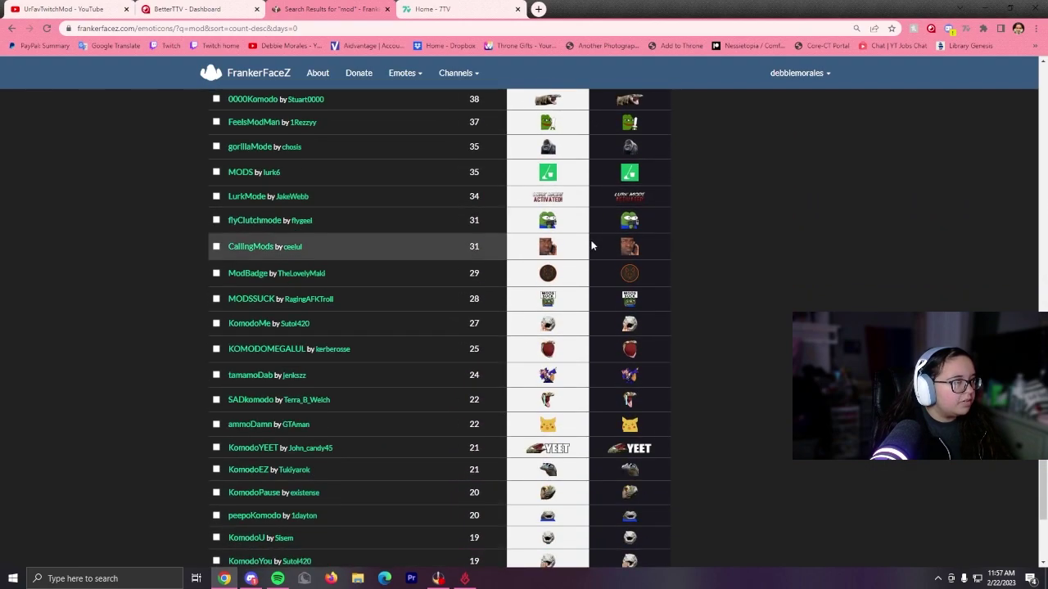
pyautogui.scroll(1, 619, 291)
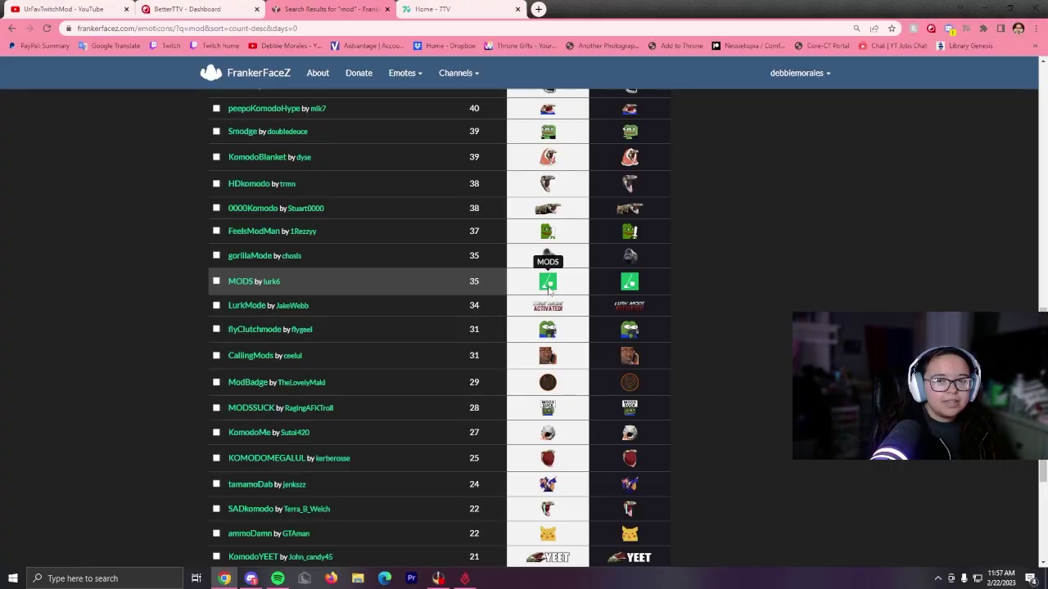
pyautogui.scroll(-1, 554, 285)
pyautogui.scroll(-1, 554, 284)
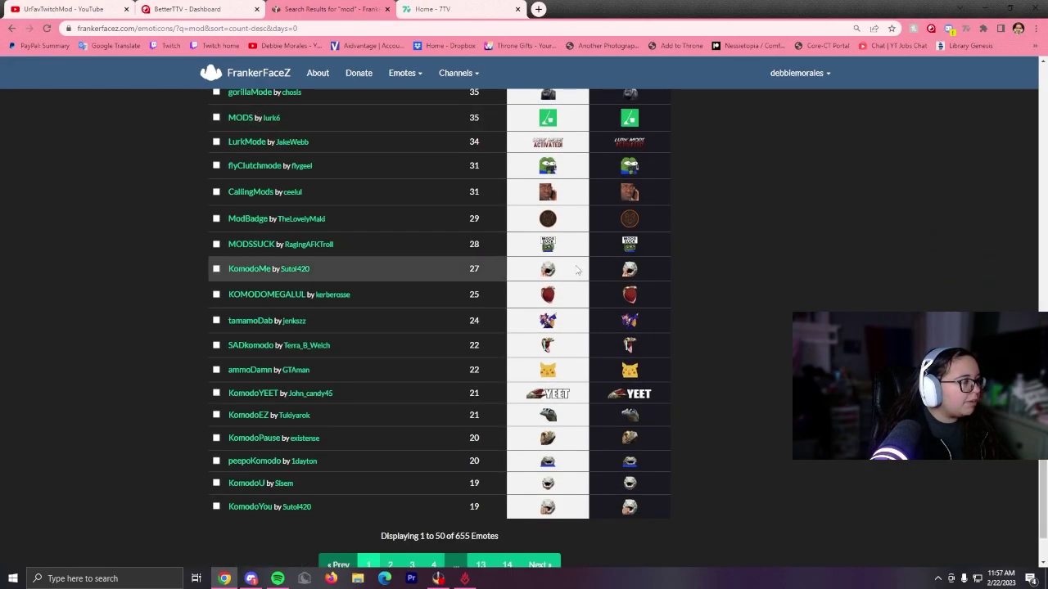
pyautogui.scroll(-2, 554, 285)
pyautogui.click(216, 240)
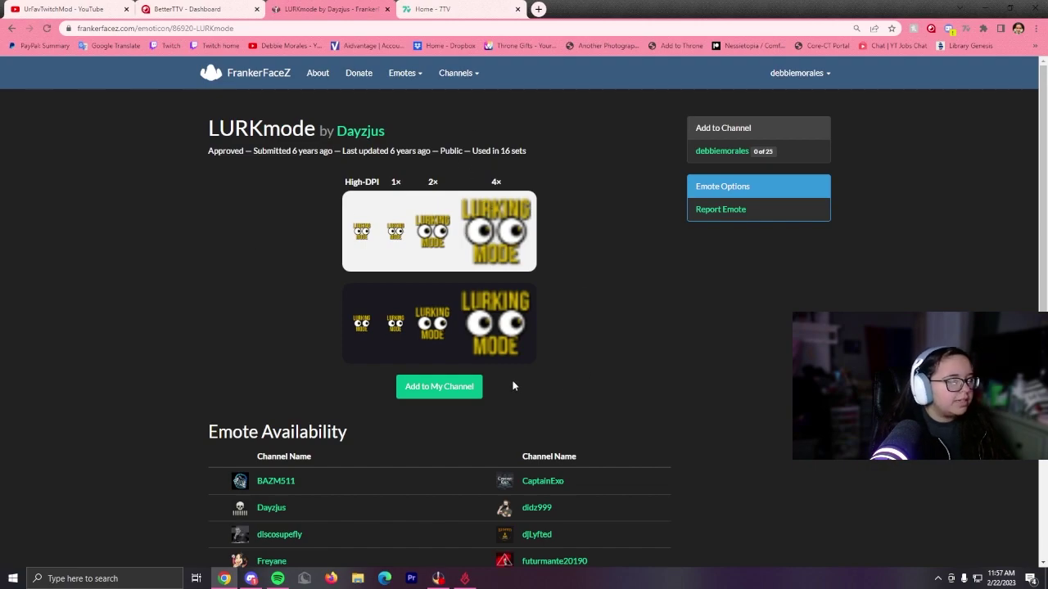
# Add LURKmode to your channel and open your FrankerFaceZ channel page listing it.
pyautogui.click(465, 395)
pyautogui.click(405, 73)
pyautogui.click(459, 73)
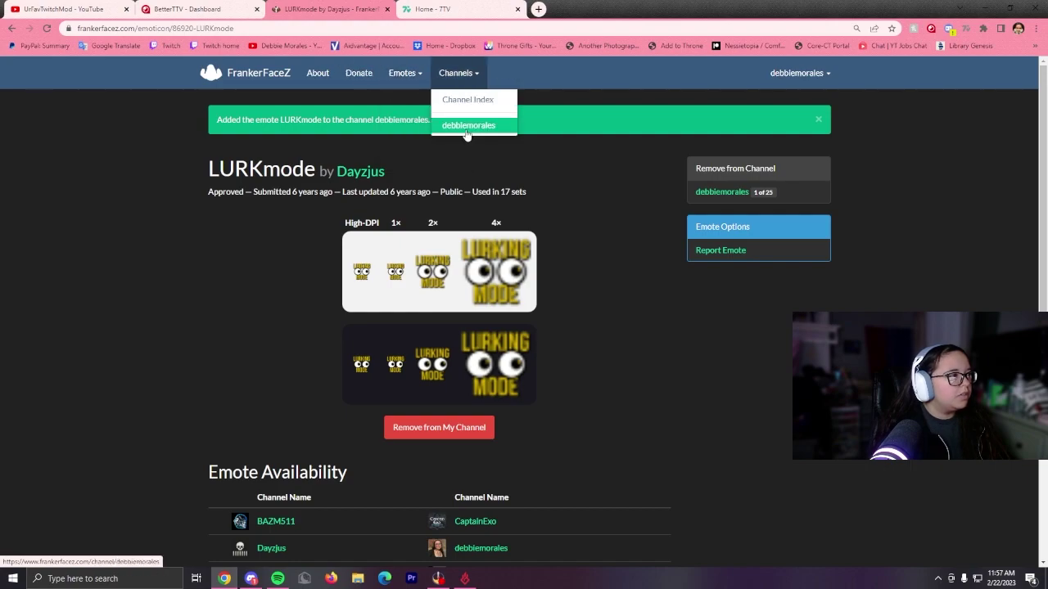
pyautogui.click(465, 127)
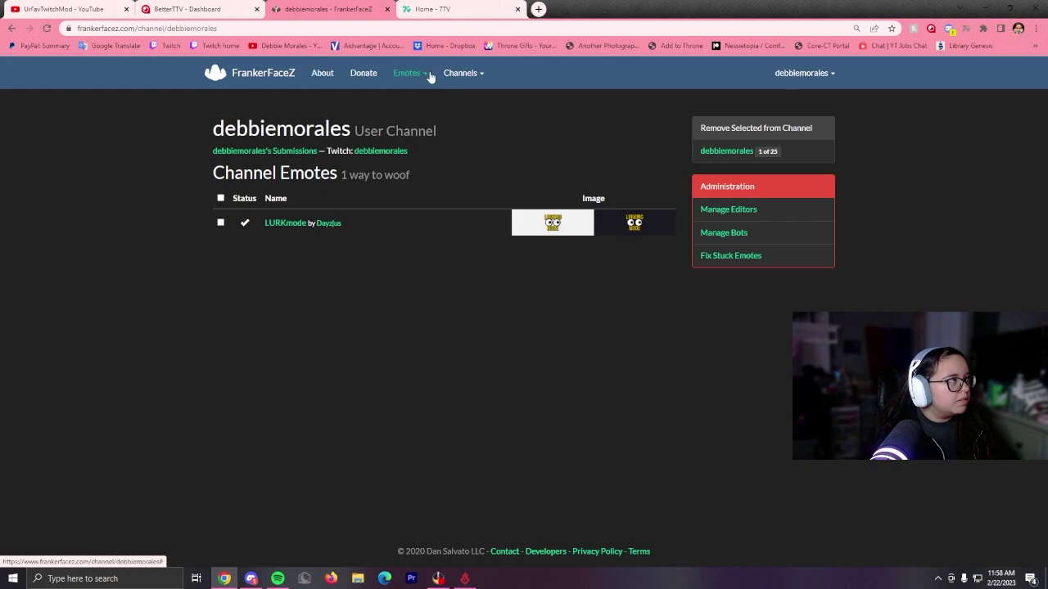
# Switch to the 'Home - 7TV' tab showing extension downloads and mobile app options.
pyautogui.hotkey('ctrl', 'Tab')
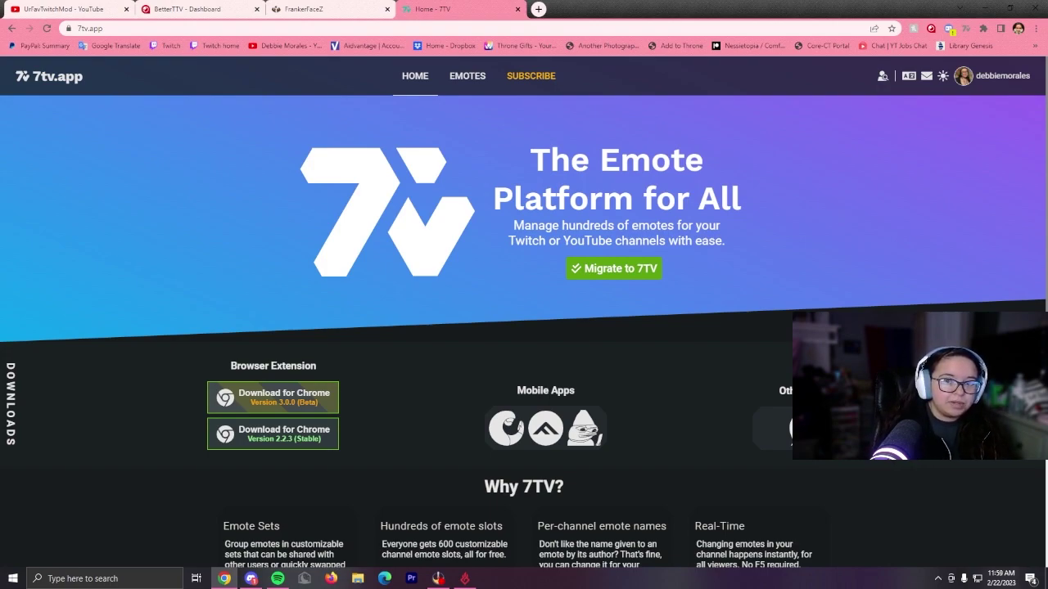
pyautogui.click(439, 579)
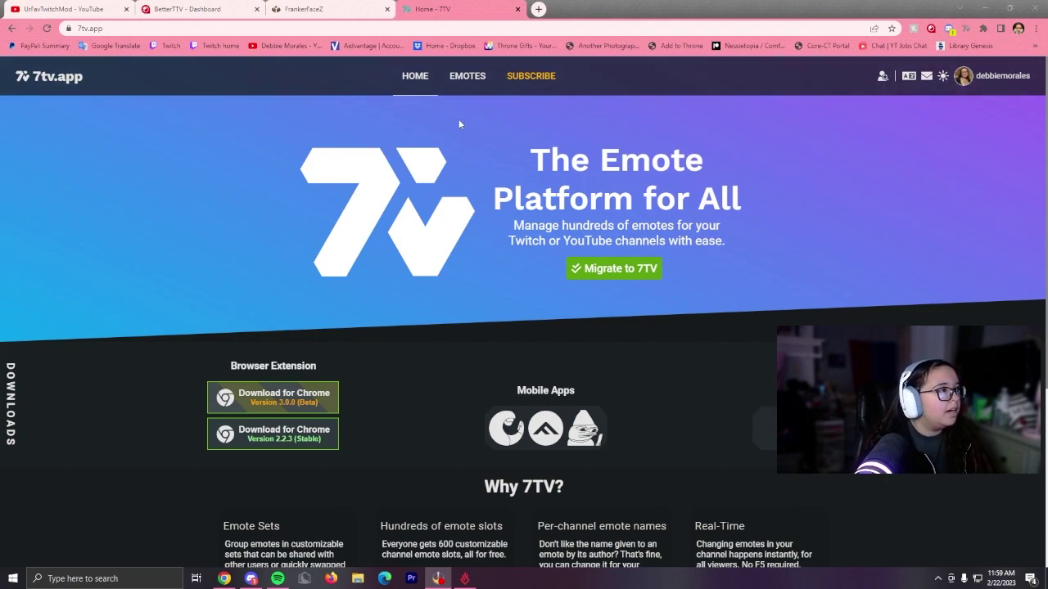
# Search the 7TV emote directory for 'mo'.
pyautogui.click(469, 77)
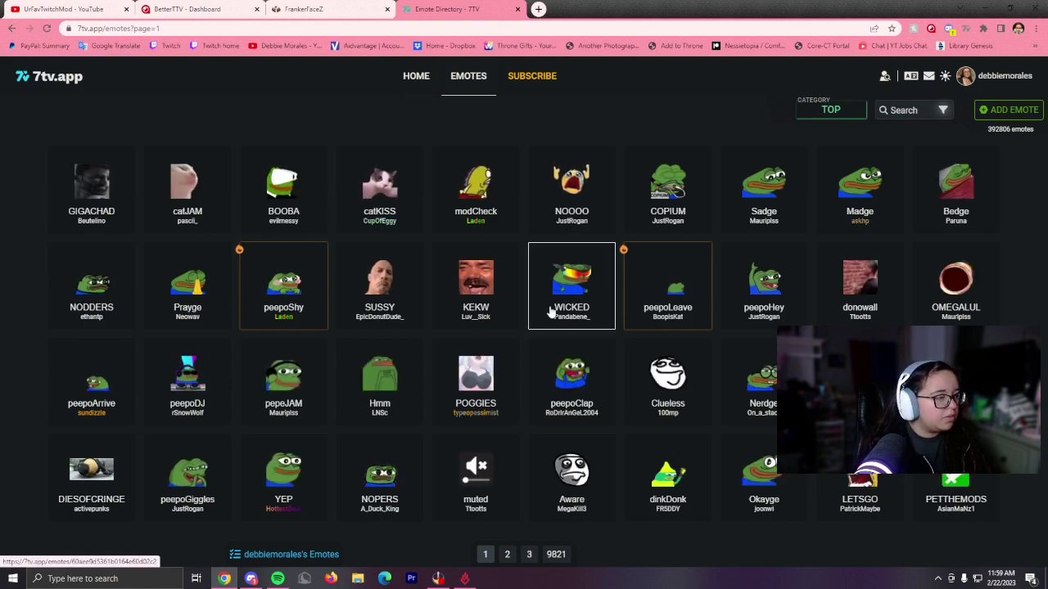
pyautogui.click(507, 554)
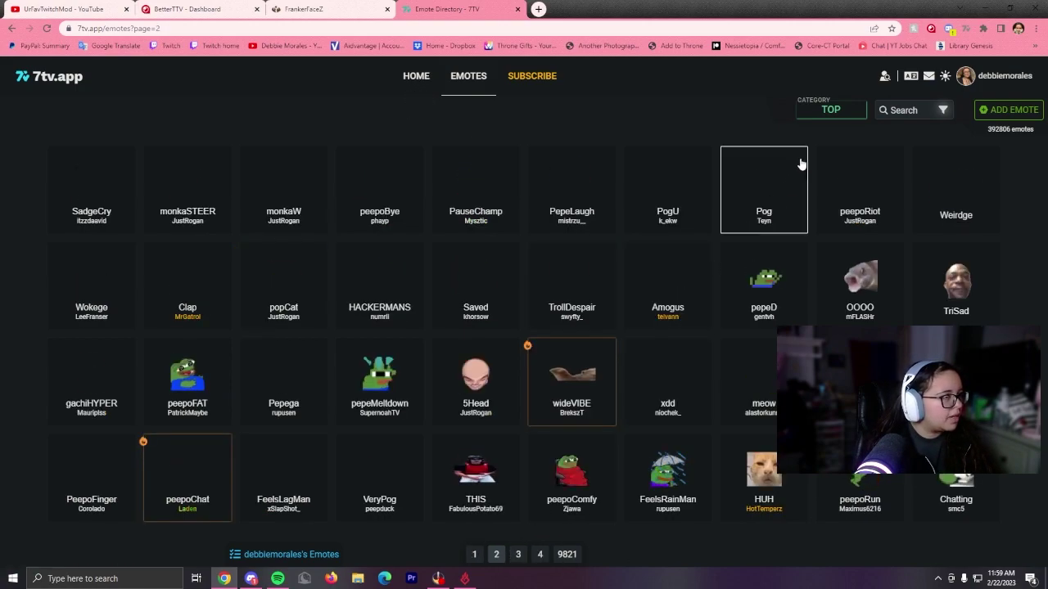
pyautogui.click(928, 108)
pyautogui.write('m,')
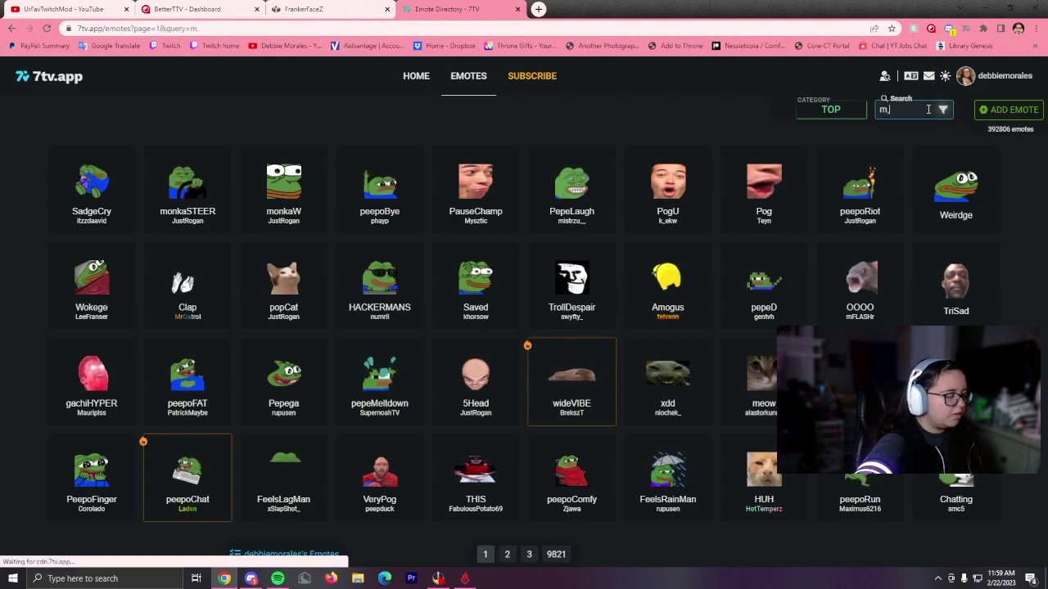
pyautogui.write('od')
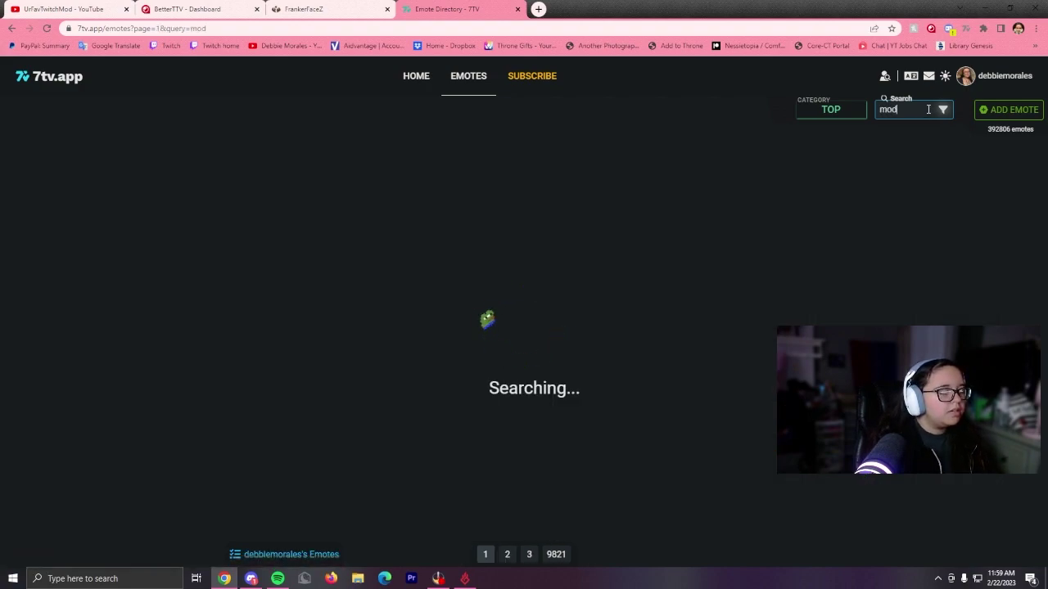
# Add GIGAMODS to your channel's emote set and view it on your profile.
pyautogui.click(469, 298)
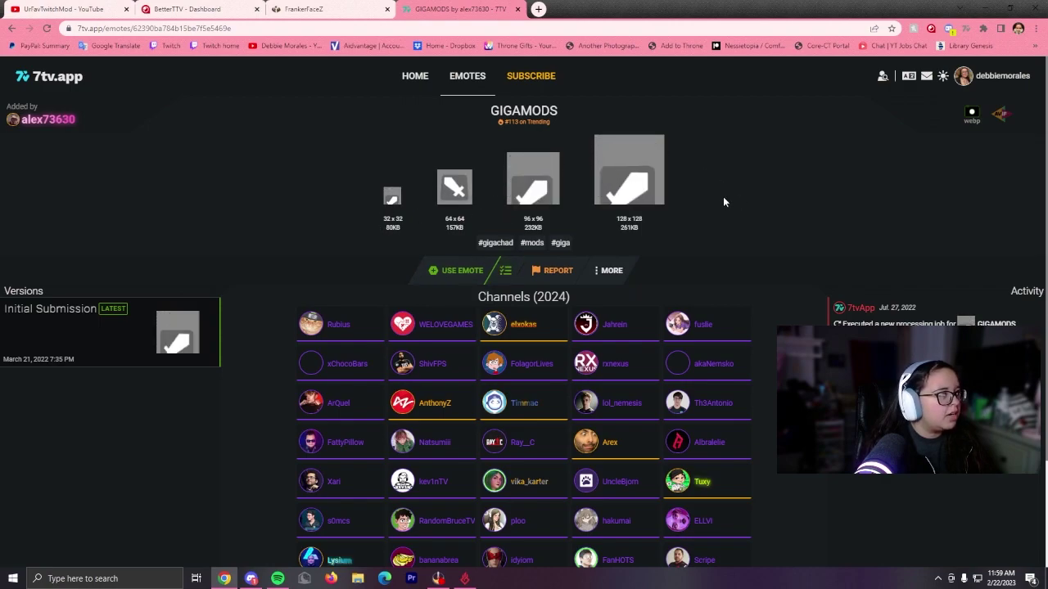
pyautogui.click(460, 269)
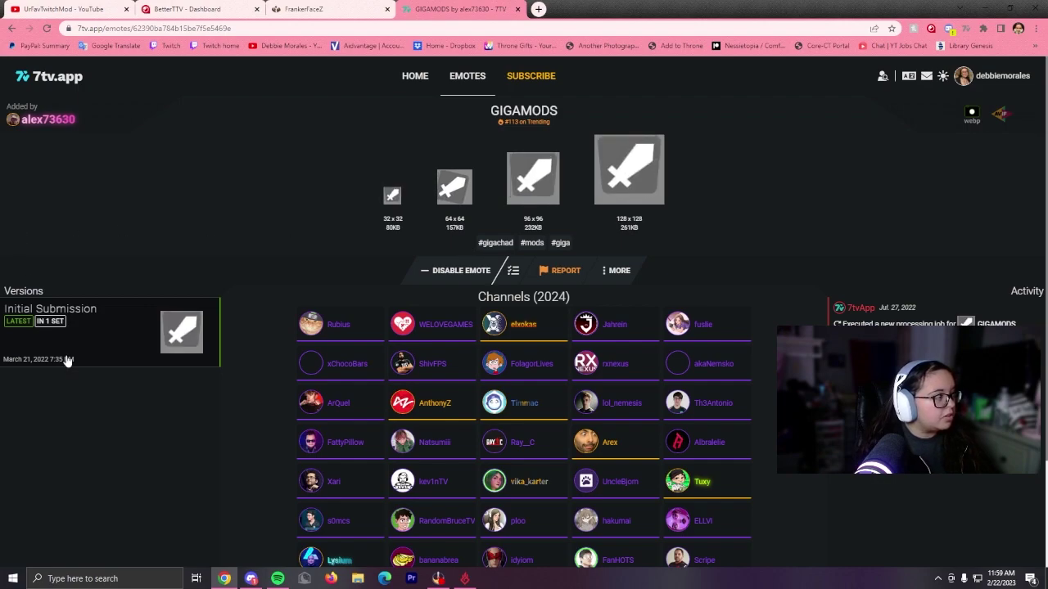
pyautogui.click(994, 79)
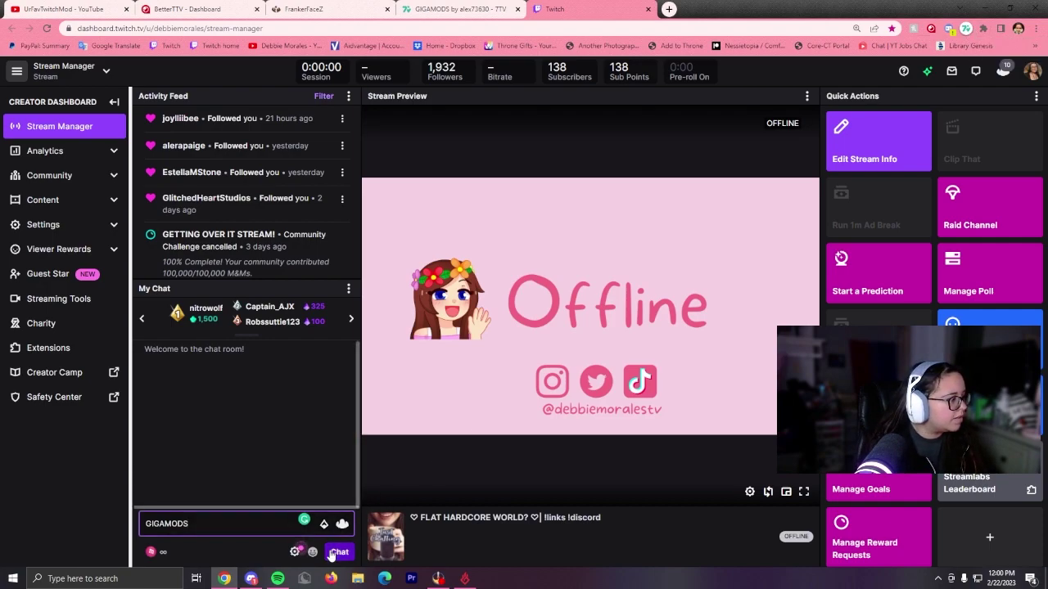
# Send GIGAMODS in Twitch chat, then send a BetterTTV channel emote.
pyautogui.press('Return')
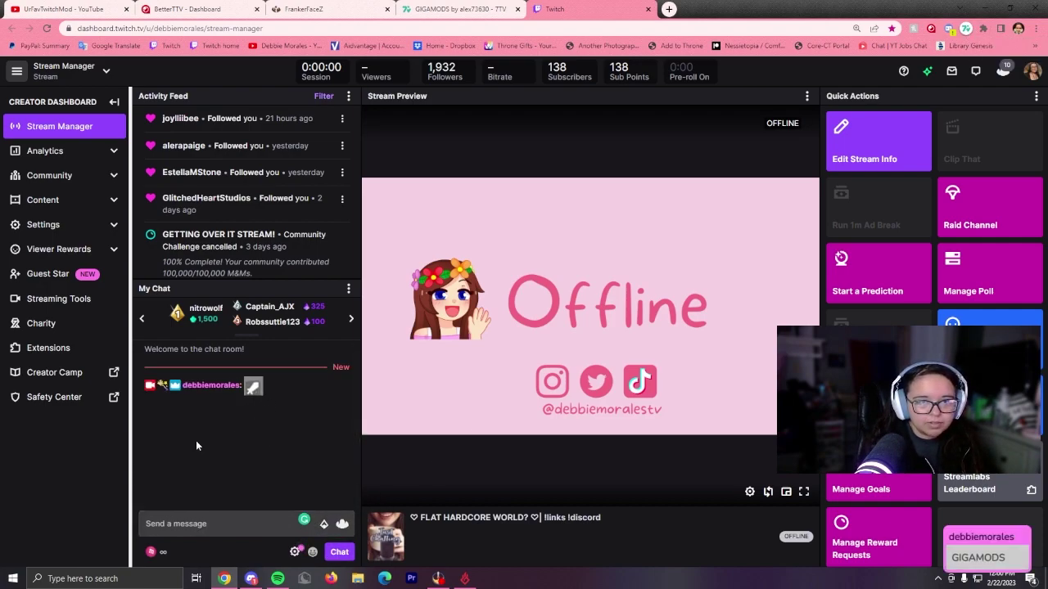
pyautogui.click(313, 556)
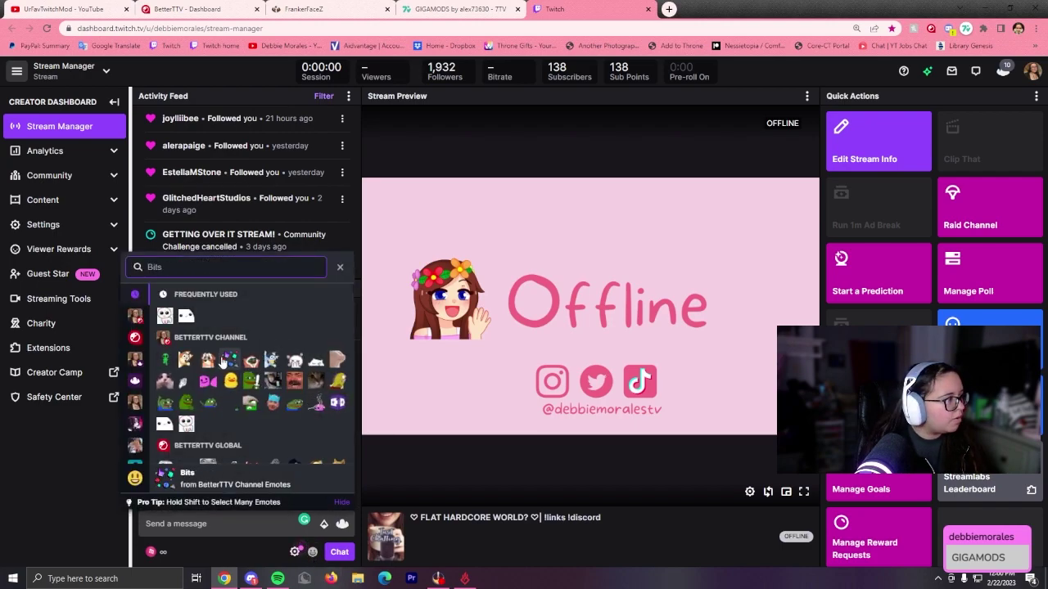
pyautogui.click(335, 360)
pyautogui.click(338, 552)
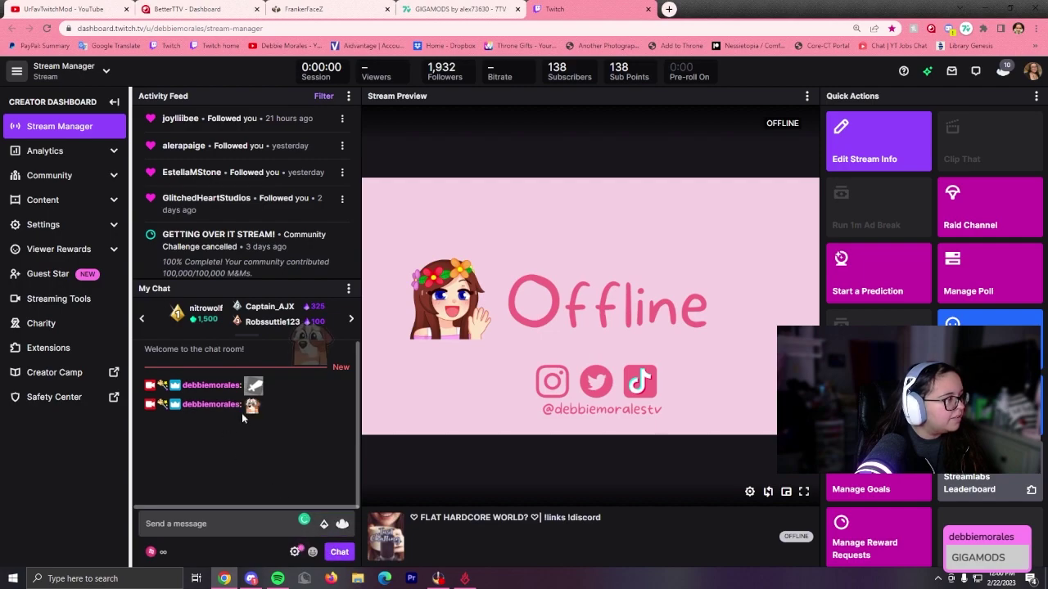
# Send the FrankerFaceZ LURKmode emote in chat.
pyautogui.click(342, 525)
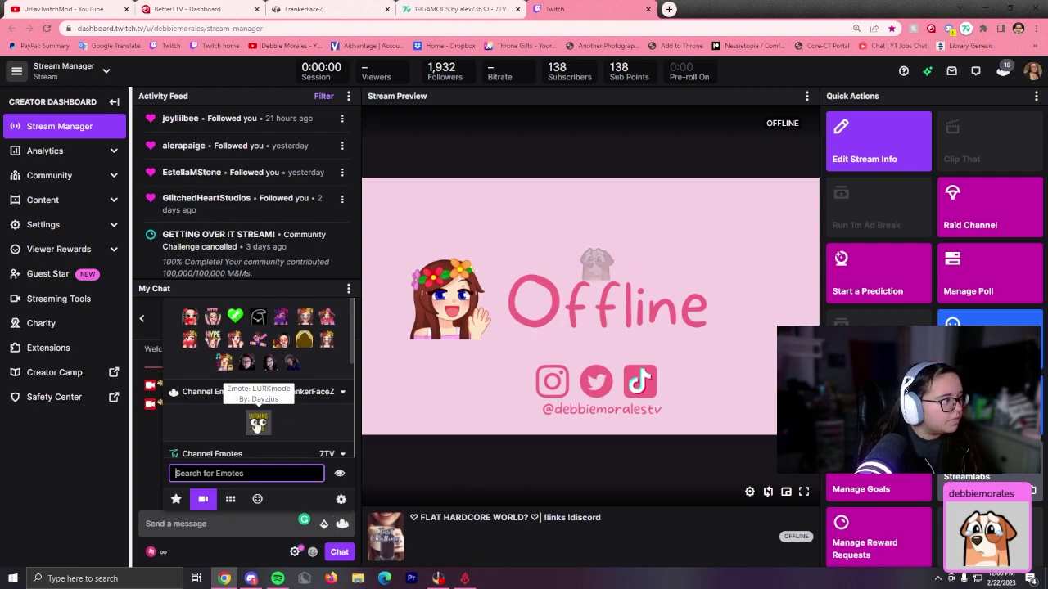
pyautogui.click(259, 420)
pyautogui.press('Return')
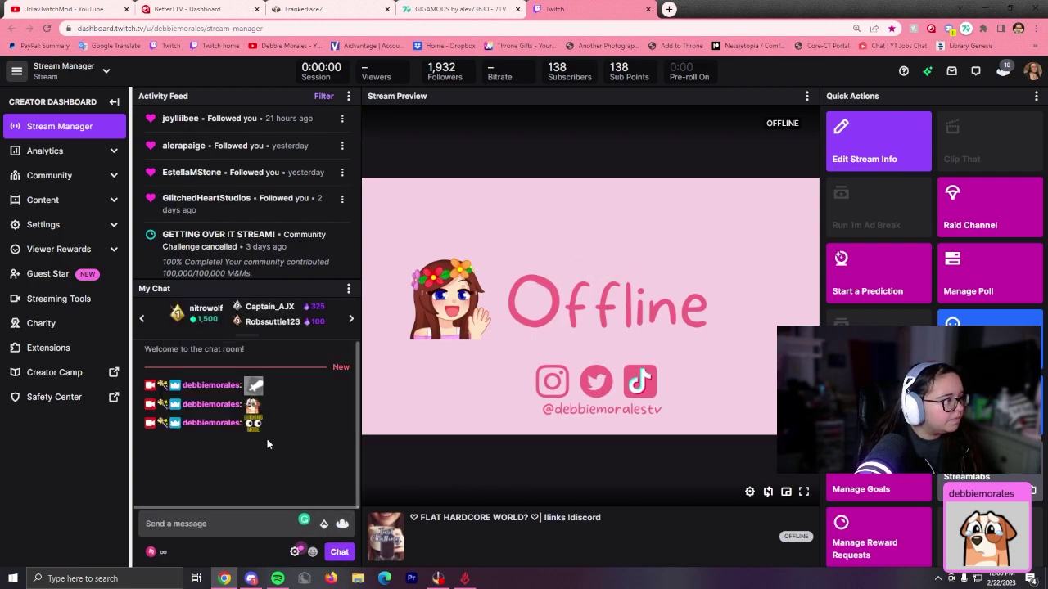